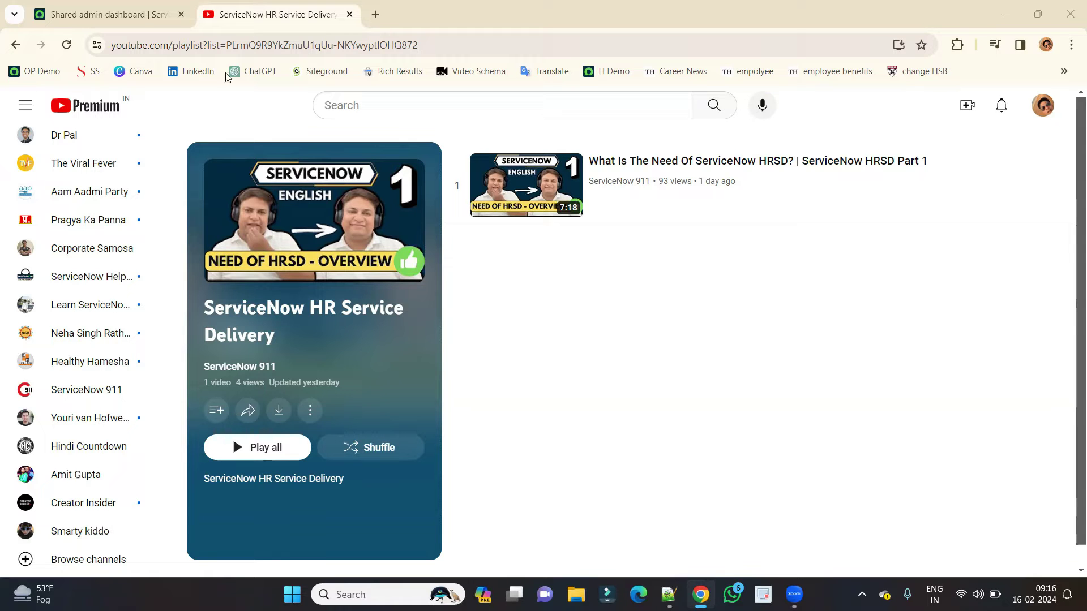
Return to the ServiceNow home page and collapse Self-Service to browse the HR modules.
click(107, 14)
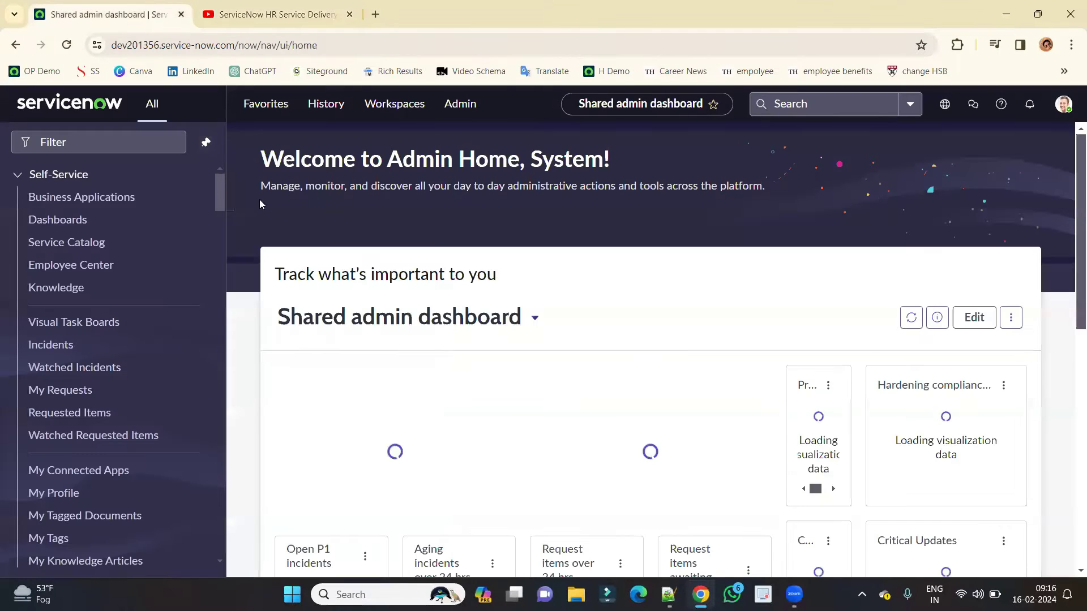
click(98, 106)
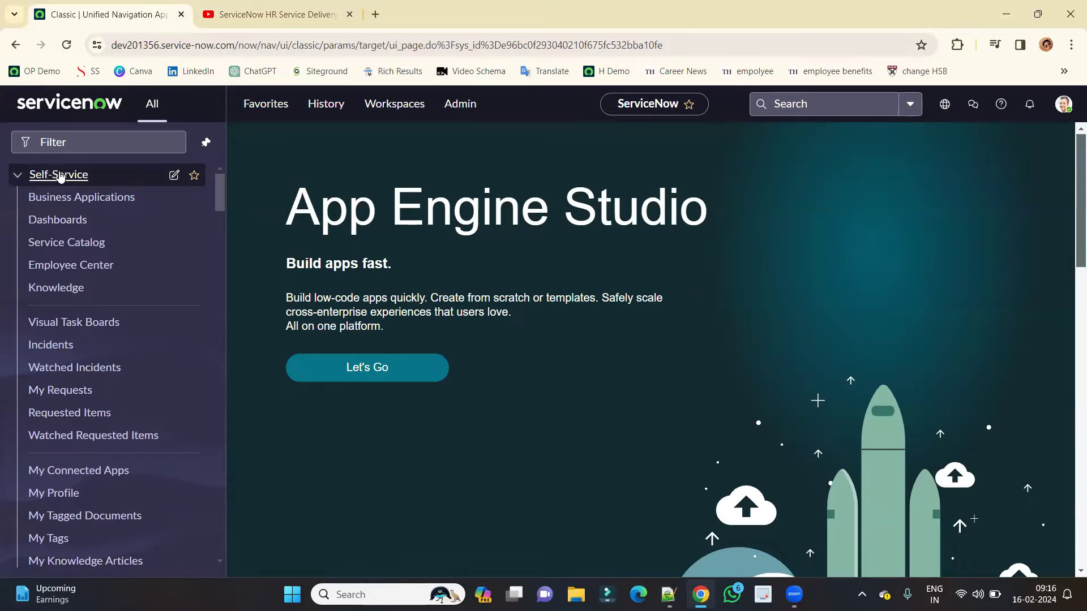
click(59, 175)
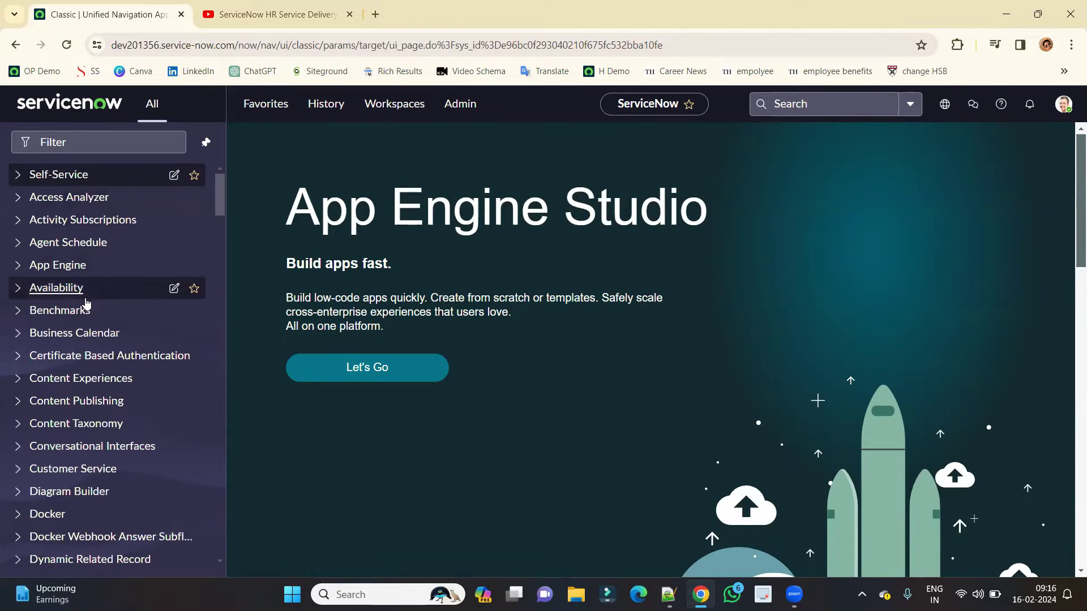
scroll(85, 301, down, 10)
scroll(86, 301, down, 4)
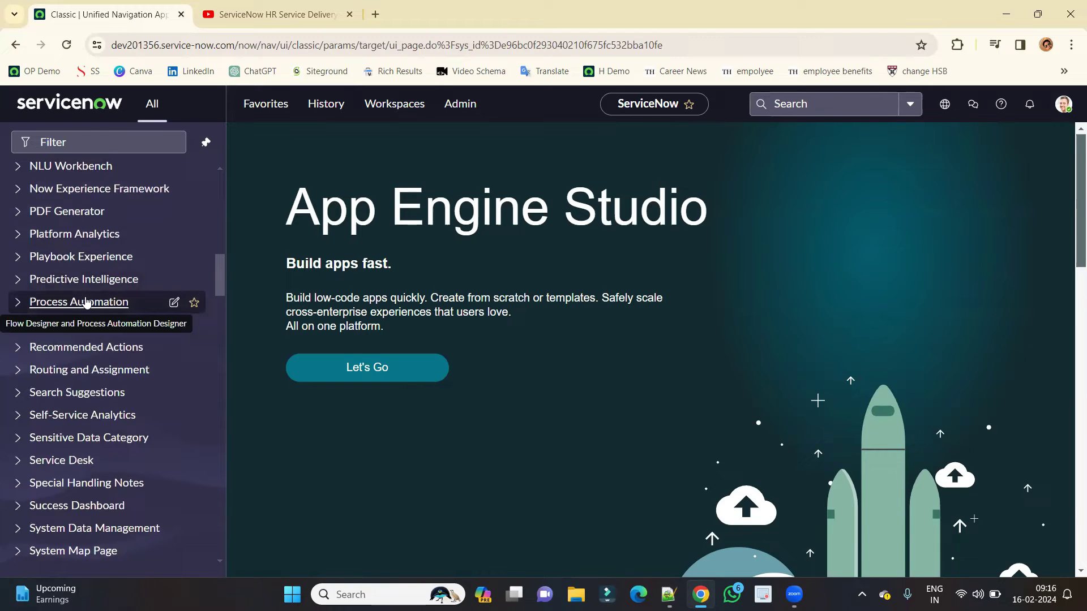
scroll(86, 302, down, 5)
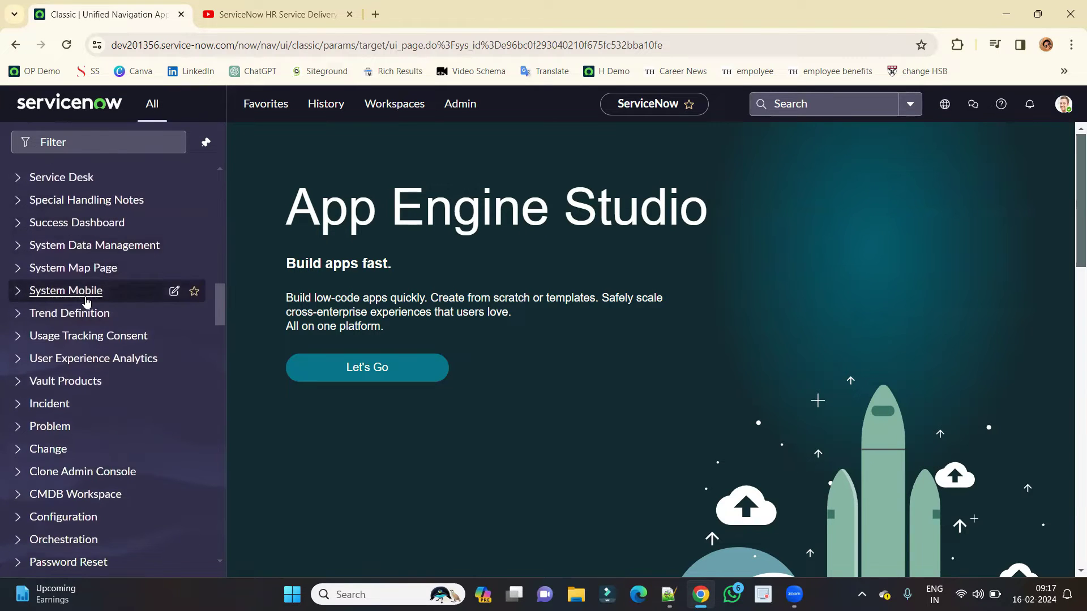
scroll(86, 302, down, 7)
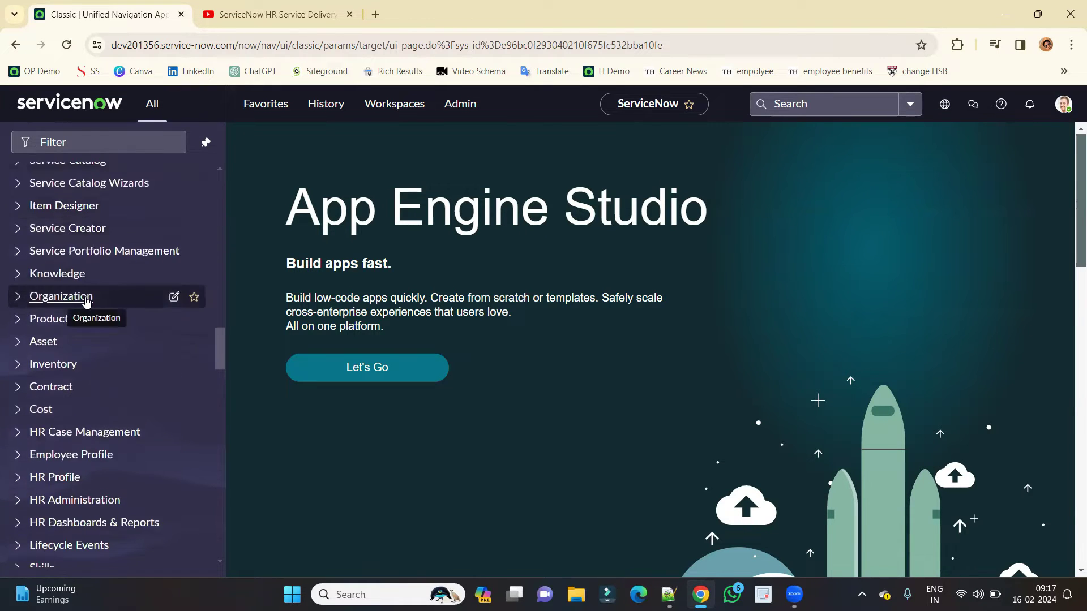
scroll(86, 300, down, 4)
scroll(89, 268, up, 1)
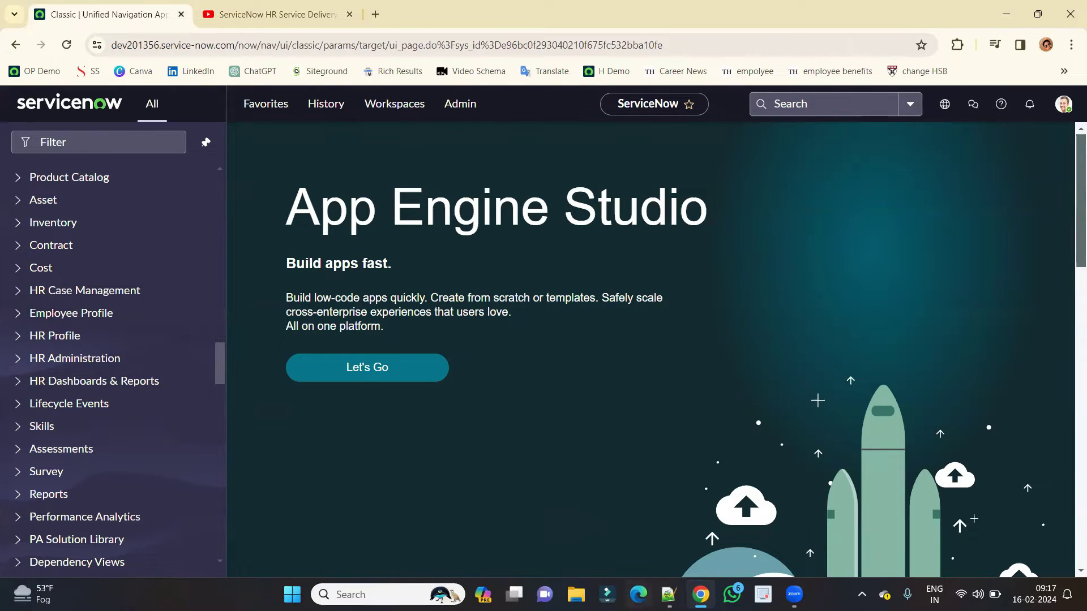
Copy 'Human Resources Scoped App' from the Notepad++ notes into the clipboard for the navigator filter.
key(alt+Tab)
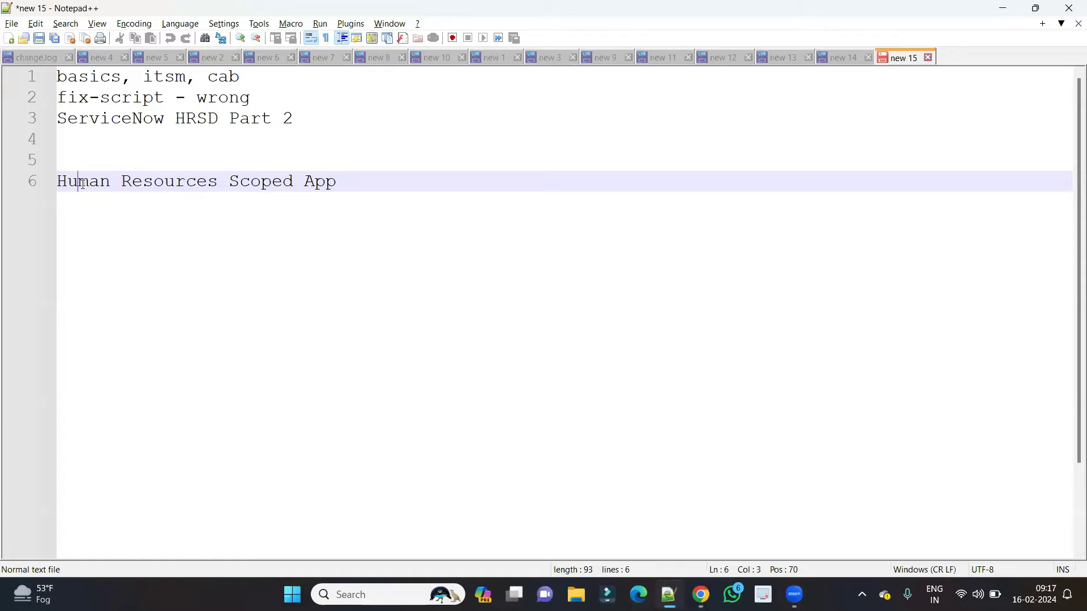
drag(59, 181, 335, 188)
key(ctrl+c)
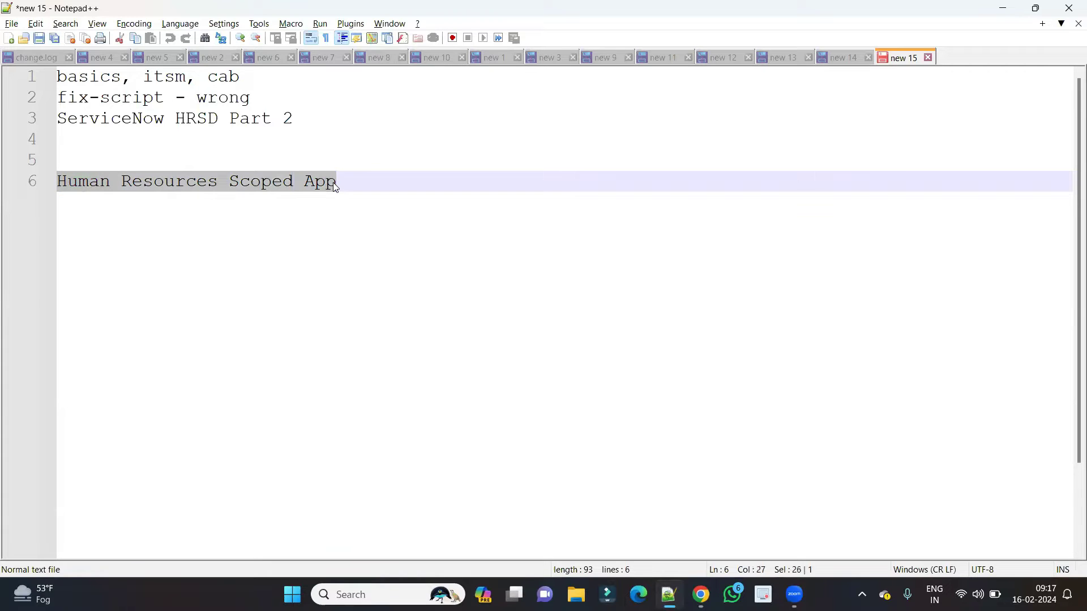
key(alt+Tab)
click(158, 149)
Filter the navigator by 'plugin' and open System Definition > Plugins in a new tab.
text(pl)
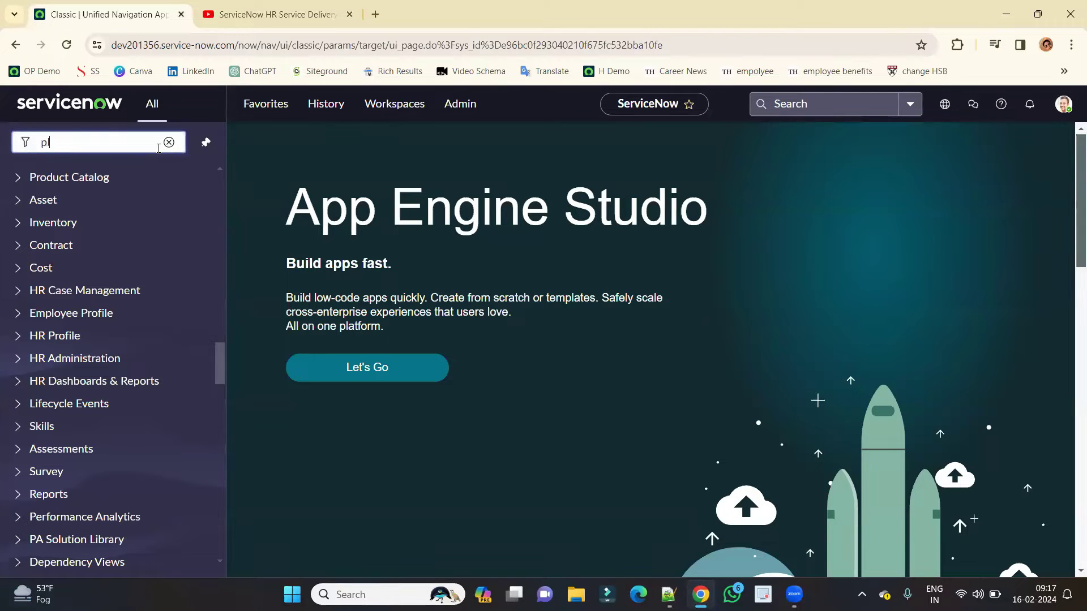
text(ugin)
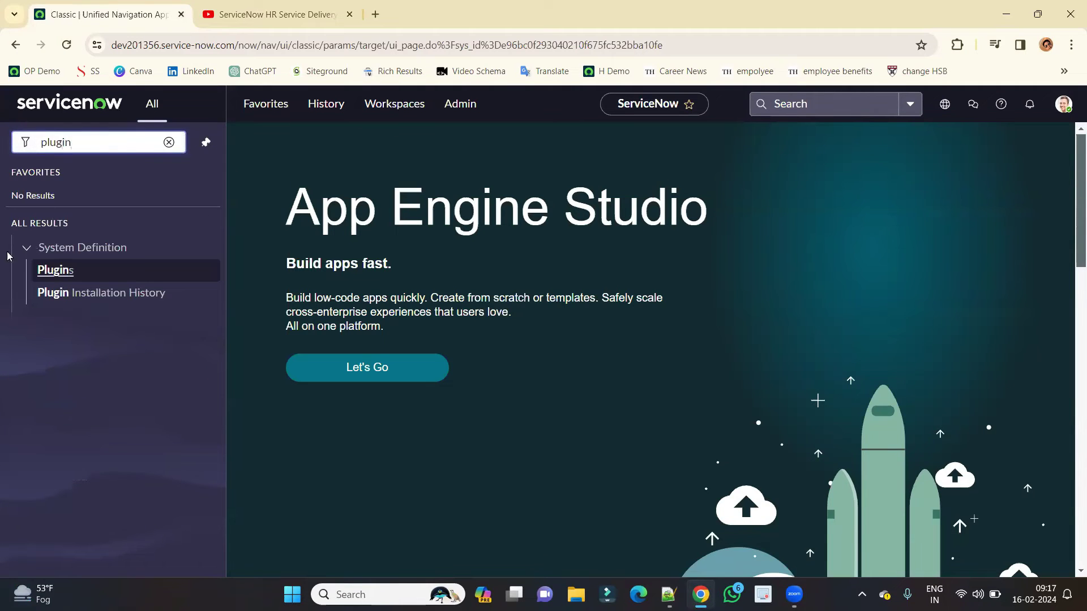
middle_click(48, 273)
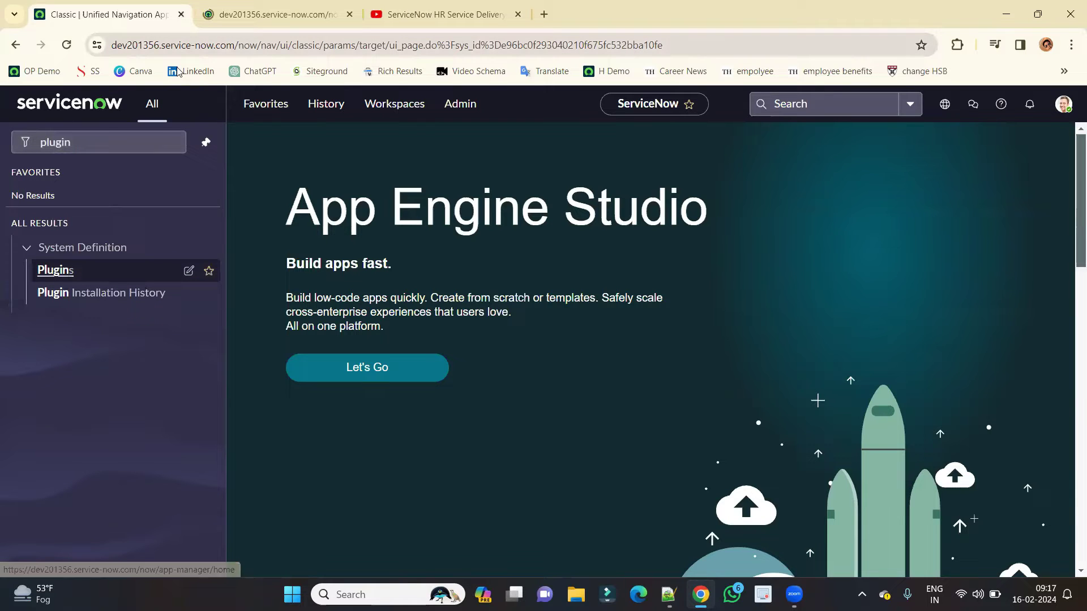
key(ctrl+Tab)
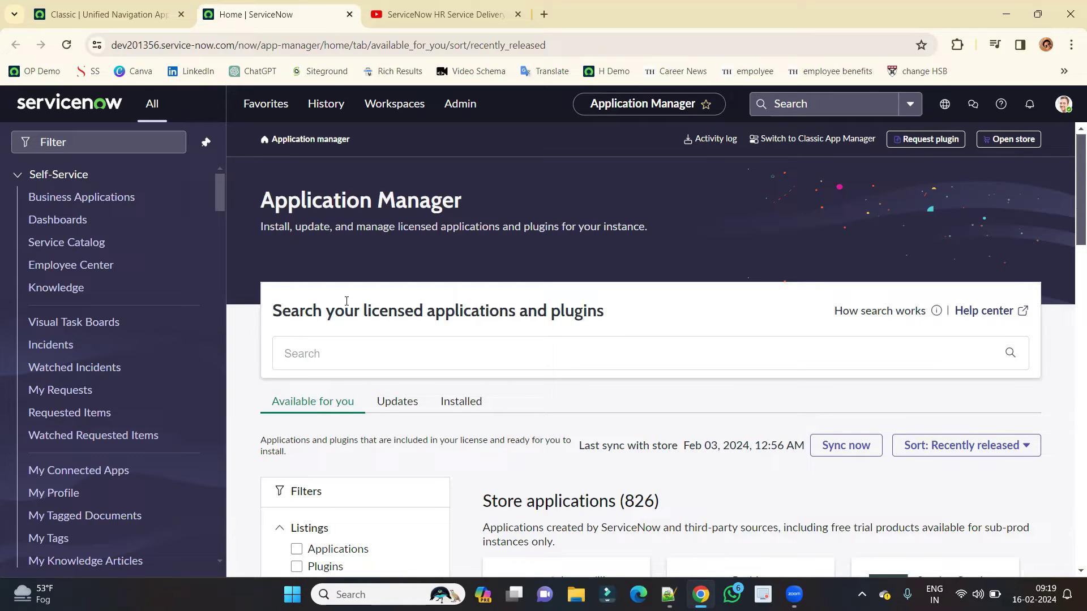
Search the Application Manager for 'Human Resources Scoped App'.
click(312, 351)
key(ctrl+v)
key(Return)
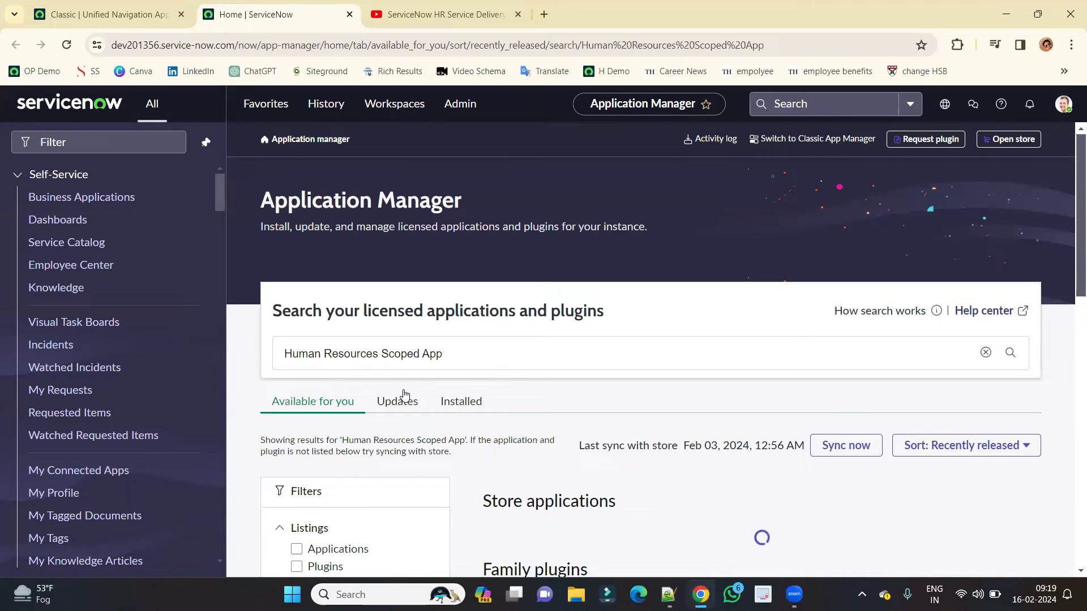
scroll(417, 369, down, 4)
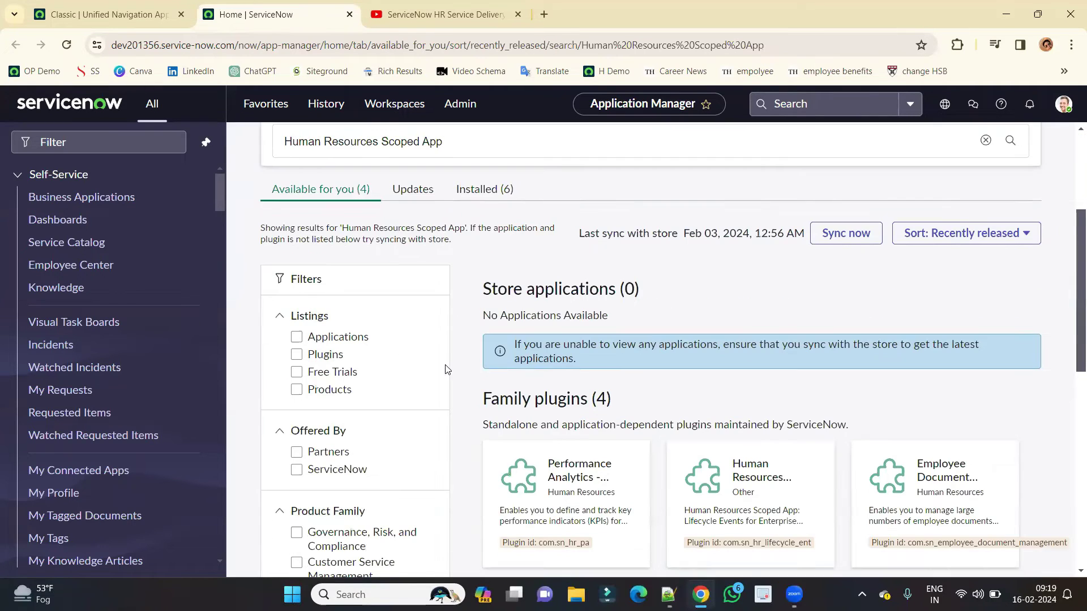
Review its 6 installed plugins, then the 4 plugins available to install.
click(483, 191)
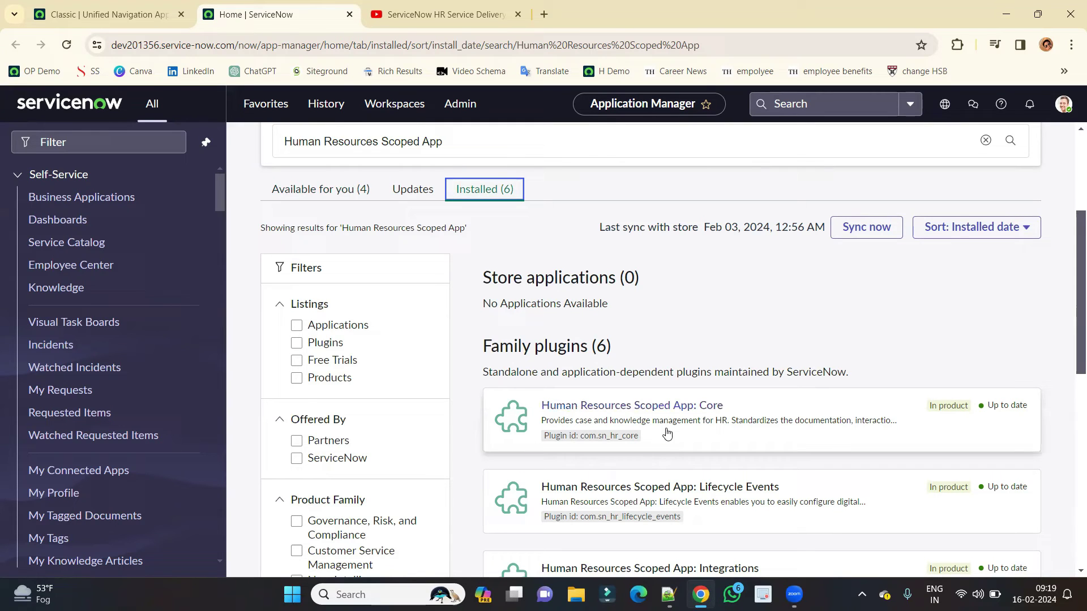
click(339, 192)
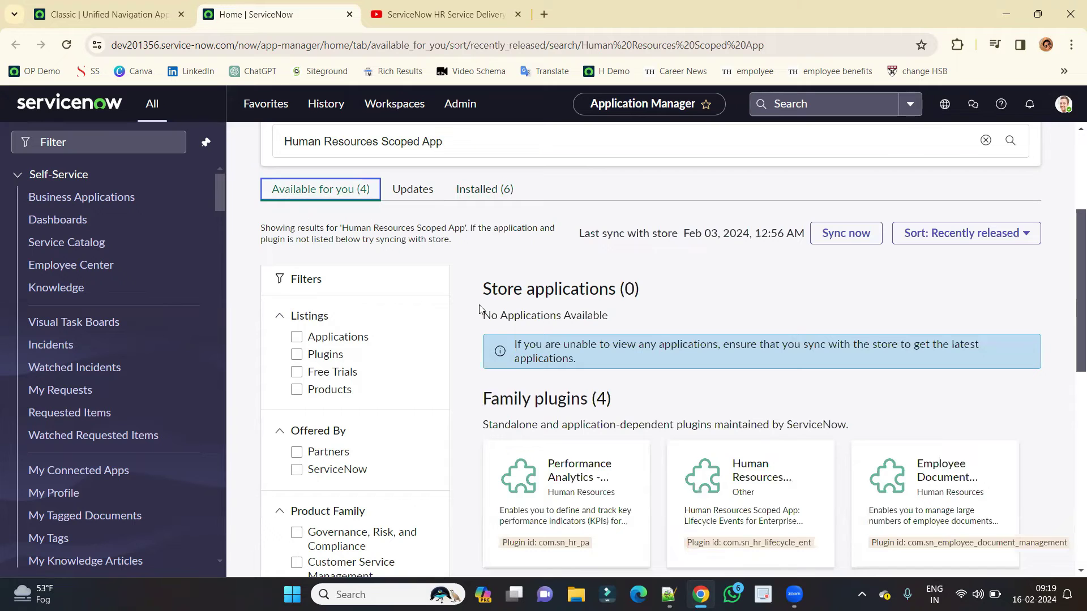
scroll(515, 399, down, 6)
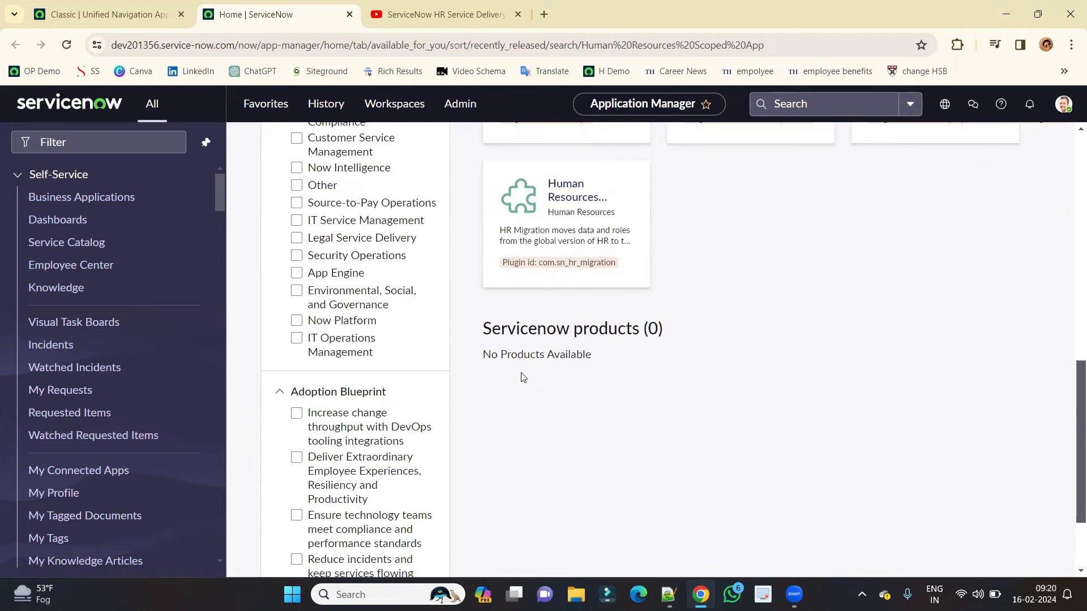
scroll(522, 376, up, 4)
scroll(522, 376, up, 1)
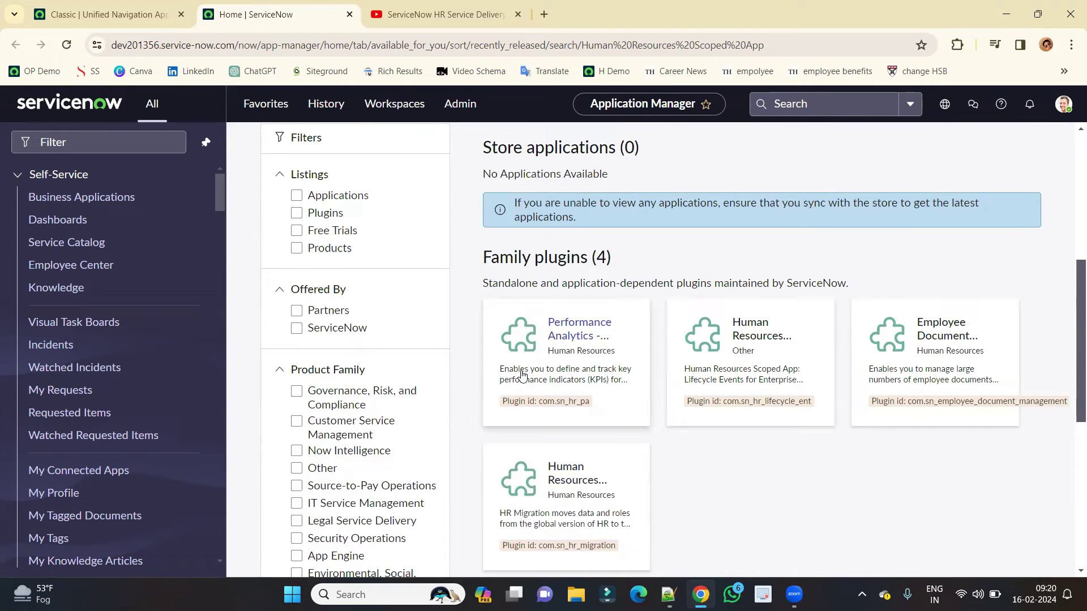
Collapse Self-Service, scroll to the HR modules, and expand then collapse HR Case Management.
click(73, 180)
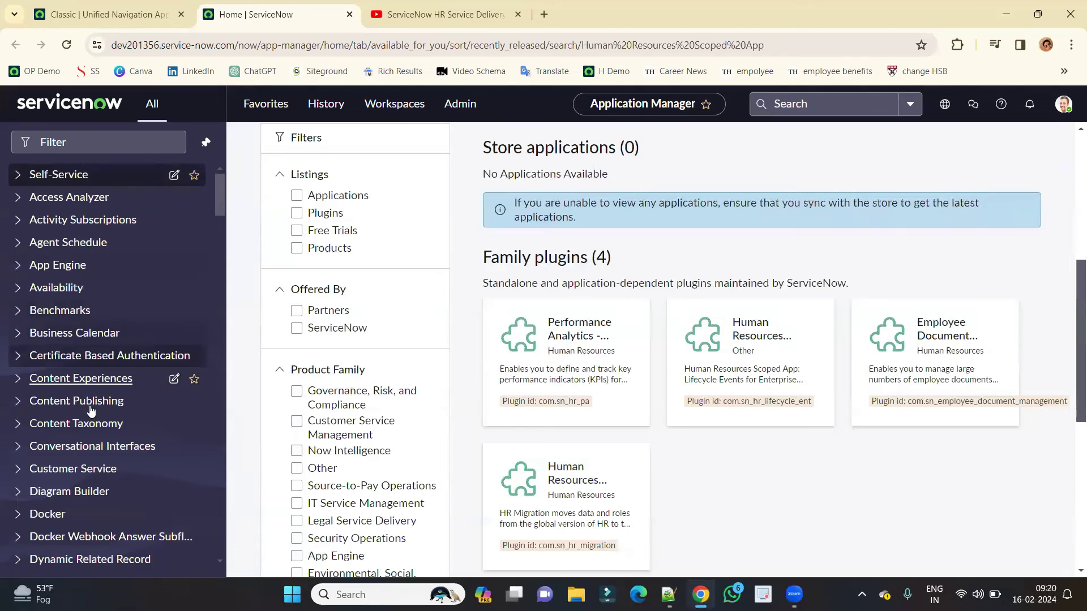
scroll(84, 447, down, 12)
scroll(84, 463, down, 15)
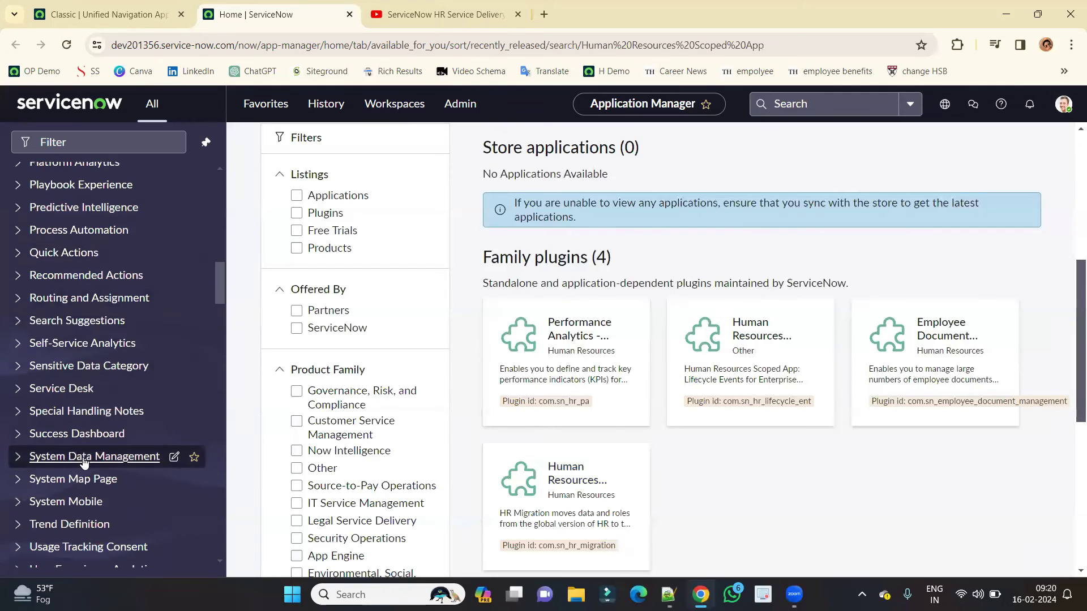
scroll(84, 463, down, 5)
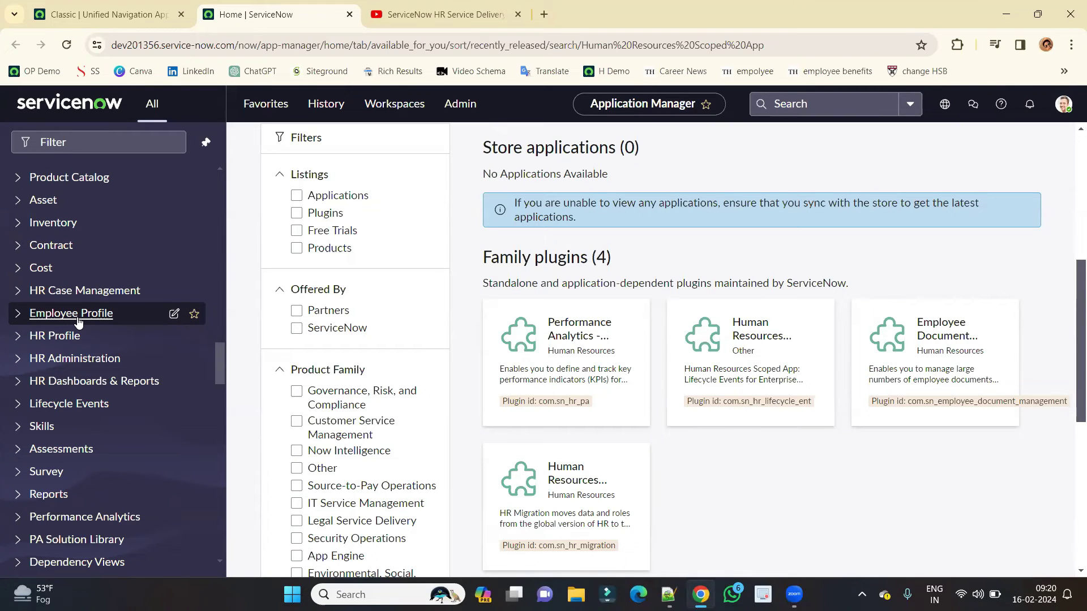
click(54, 291)
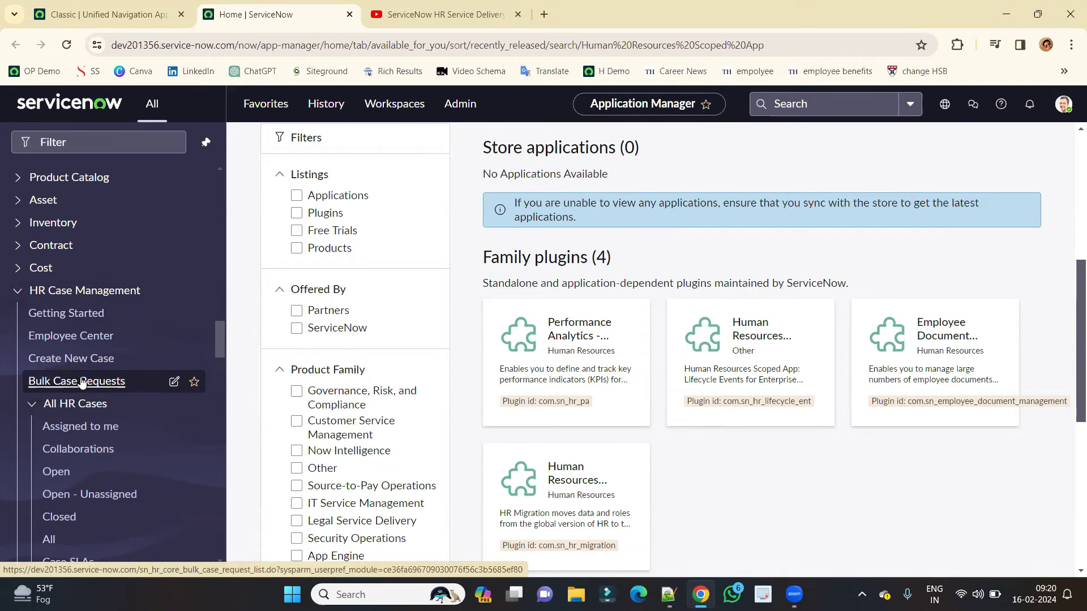
click(79, 293)
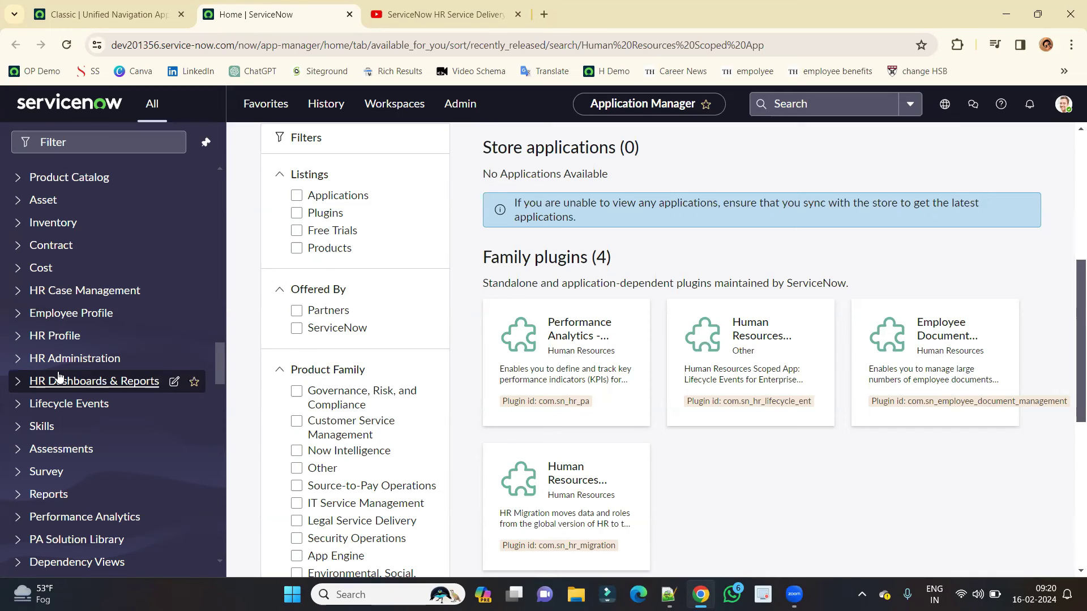
scroll(417, 415, up, 4)
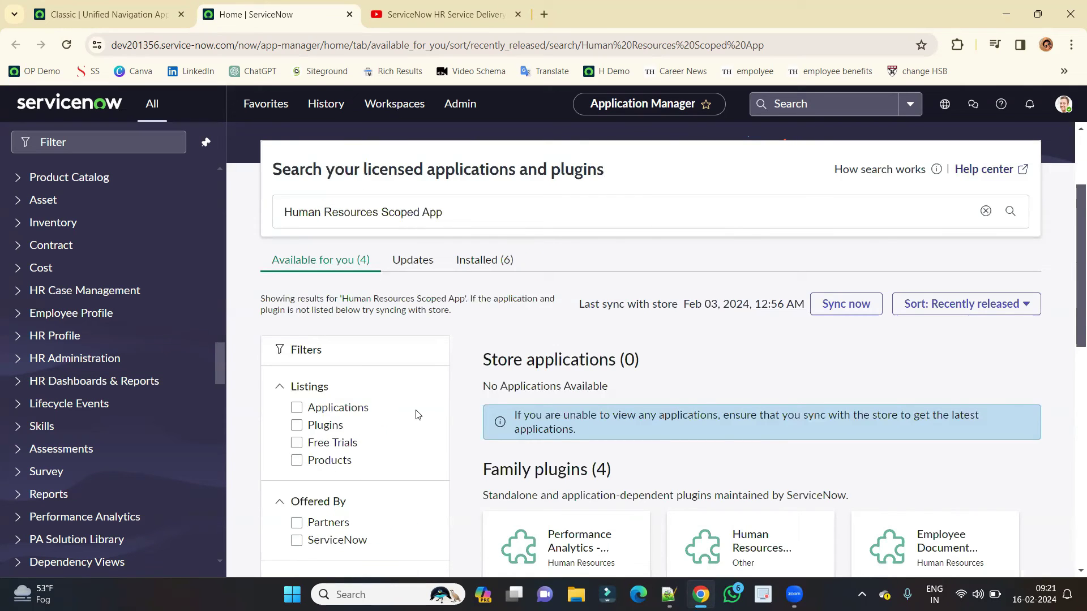